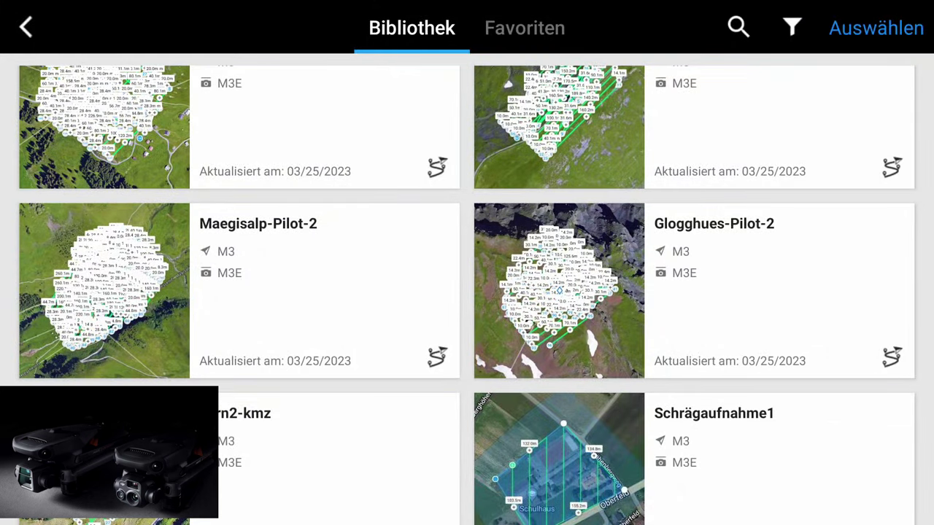
Load the Glogghues-Pilot-2 mission onto the map and zoom in on its waypoint grid
{"action": "left_click", "coordinate": [561, 274]}
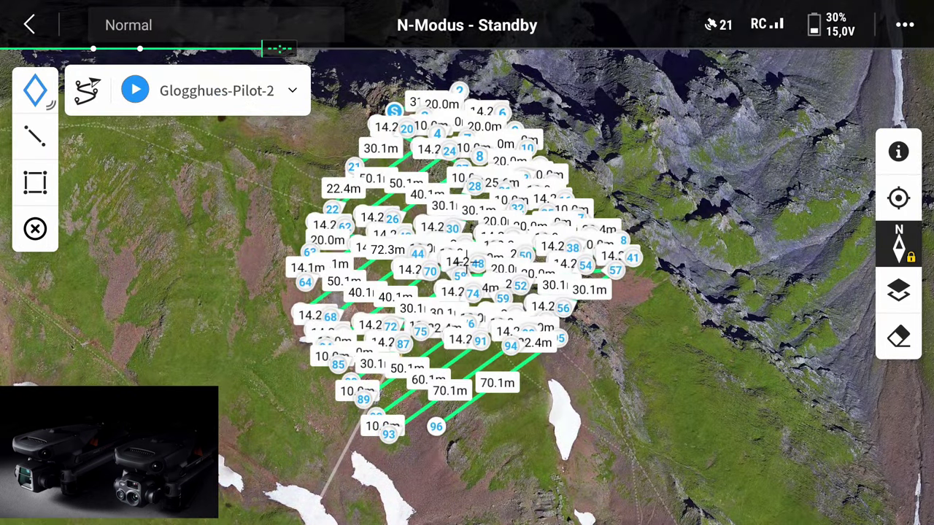
{"action": "scroll", "coordinate": [219, 237], "scroll_direction": "up", "scroll_amount": 5}
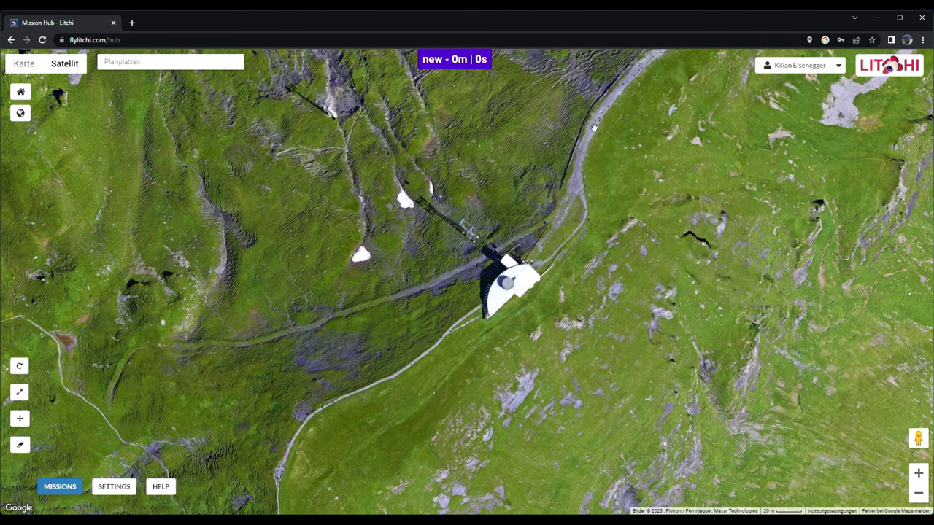
Place nine waypoints ringing the hilltop building, finishing near waypoint 1 (869 m, 2 min)
{"action": "left_click", "coordinate": [593, 130]}
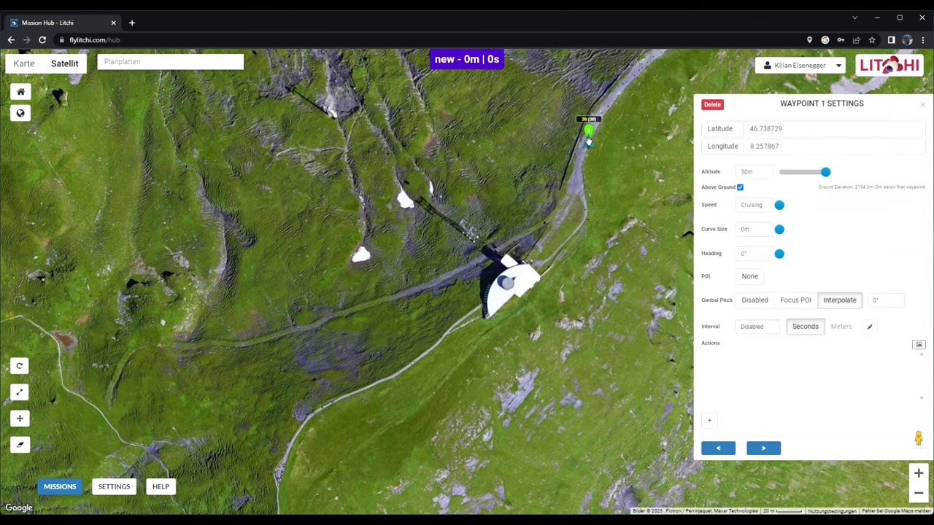
{"action": "left_click", "coordinate": [516, 121]}
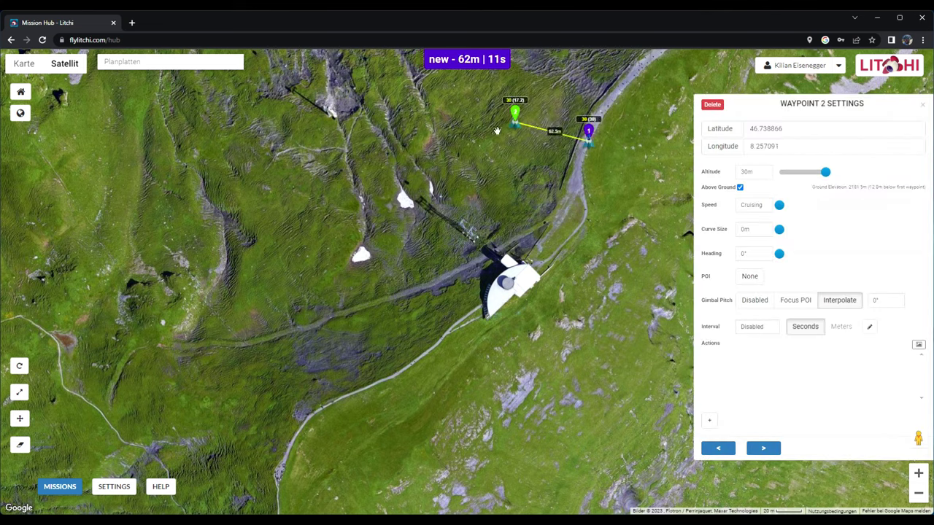
{"action": "left_click", "coordinate": [387, 153]}
{"action": "left_click", "coordinate": [303, 295]}
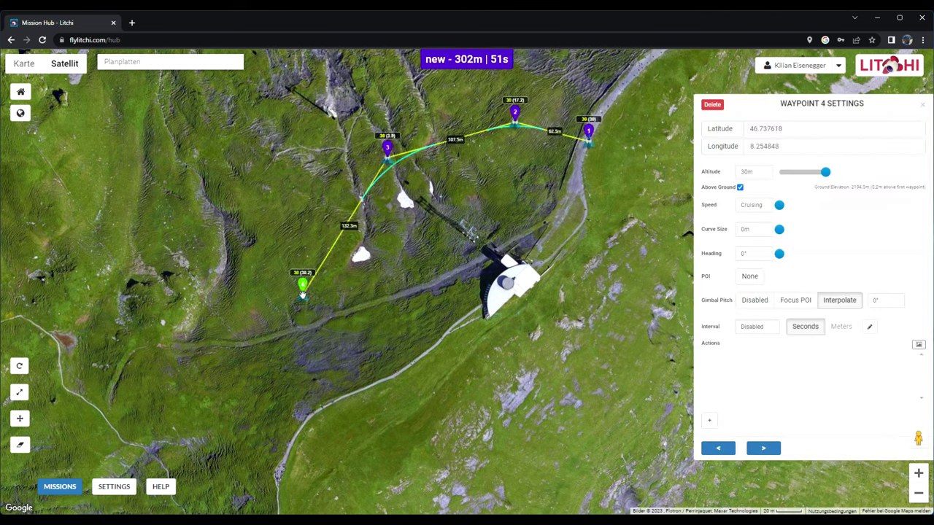
{"action": "left_click", "coordinate": [346, 398]}
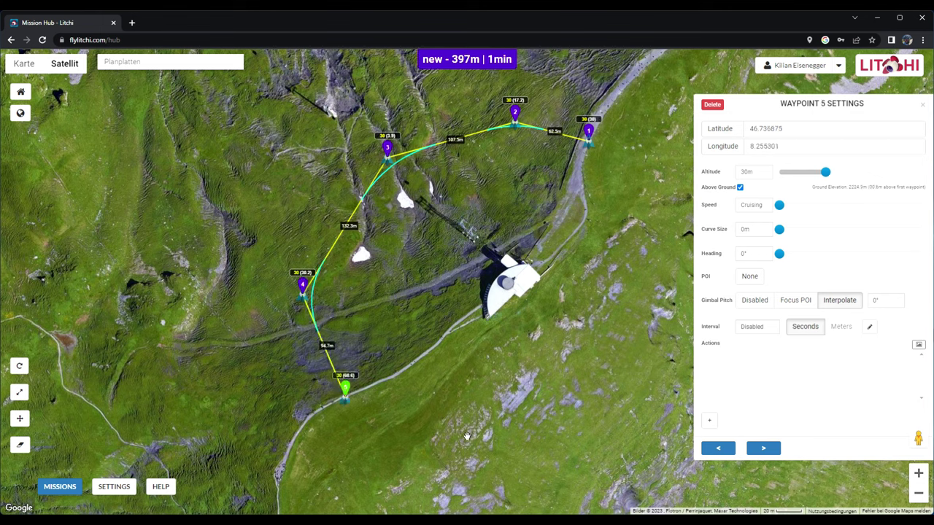
{"action": "left_click", "coordinate": [463, 442]}
{"action": "left_click", "coordinate": [613, 351]}
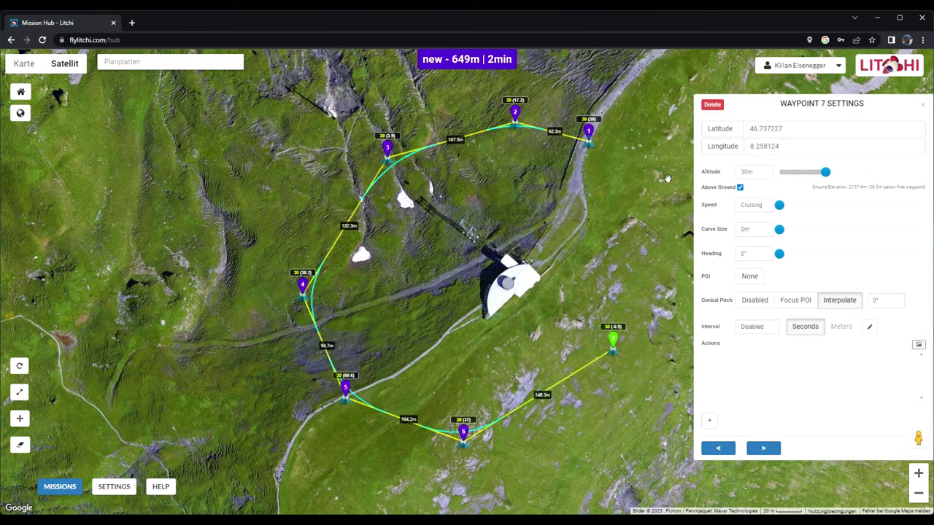
{"action": "left_click", "coordinate": [666, 183]}
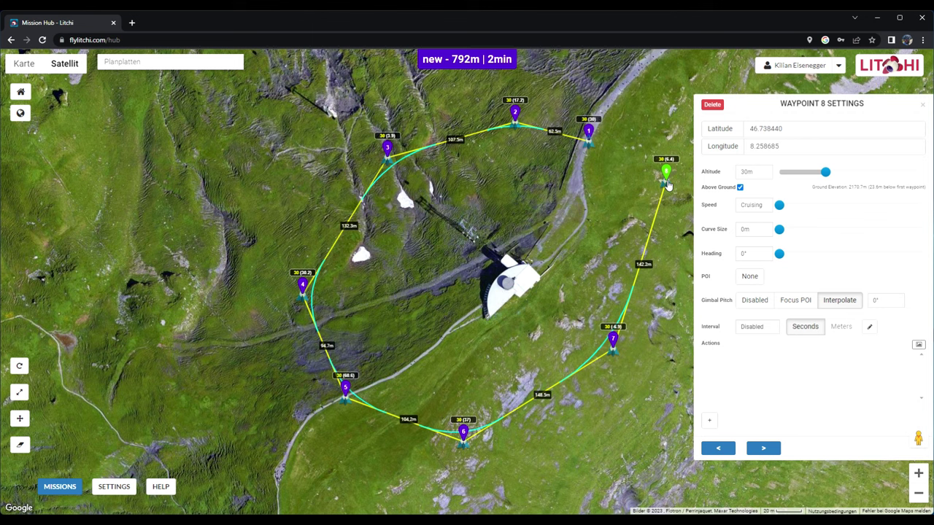
{"action": "left_click", "coordinate": [600, 111]}
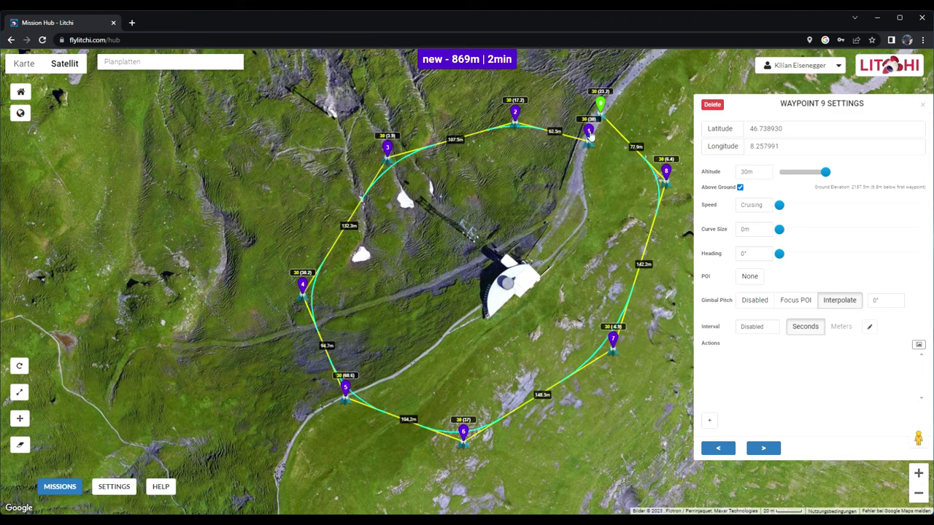
Nudge waypoint 7 left and waypoint 3 down-right, trimming the loop to 854 m
{"action": "left_click_drag", "start_coordinate": [614, 339], "coordinate": [603, 333]}
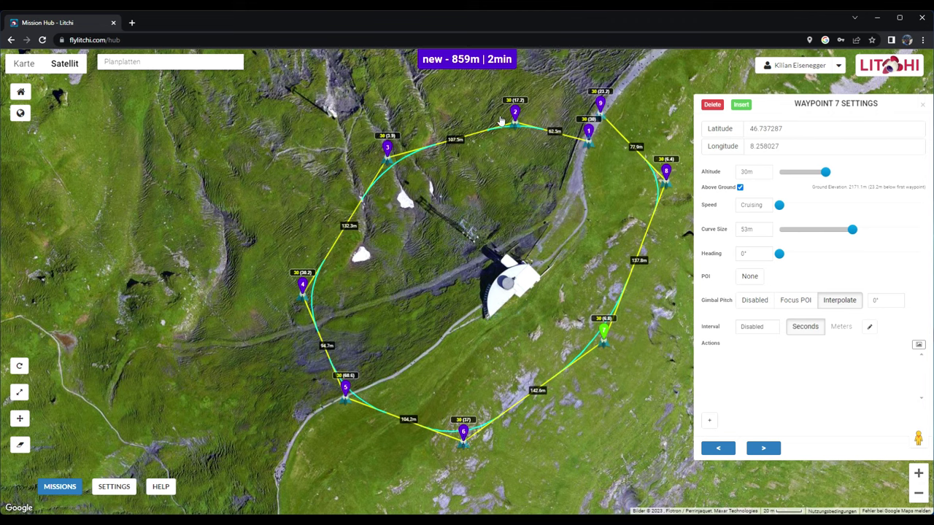
{"action": "left_click_drag", "start_coordinate": [387, 150], "coordinate": [387, 160]}
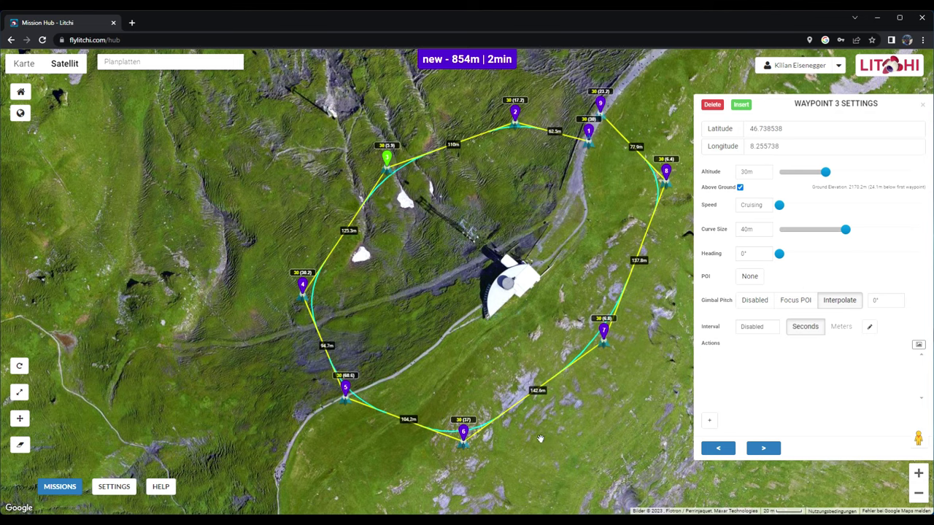
Export the loop as litchi_mission (2).csv and pan a new empty mission to the village lake
{"action": "left_click", "coordinate": [59, 486]}
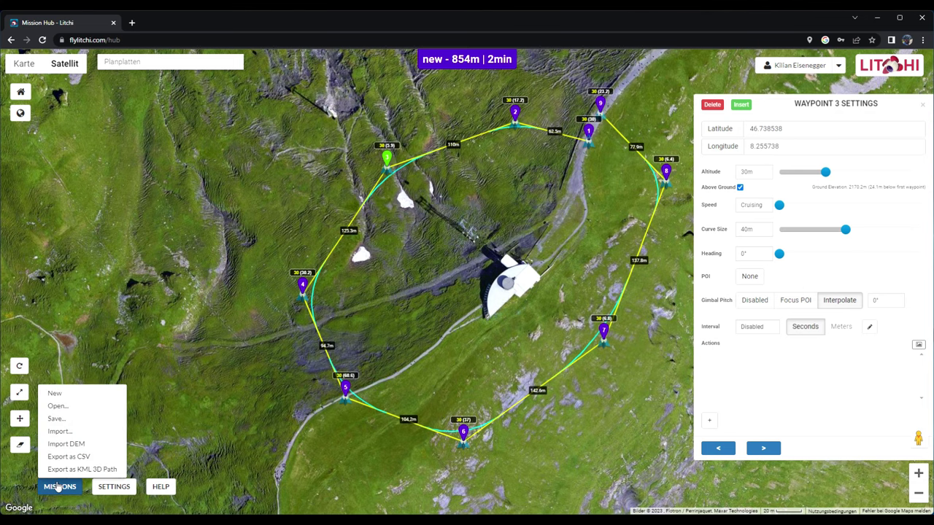
{"action": "left_click", "coordinate": [69, 456]}
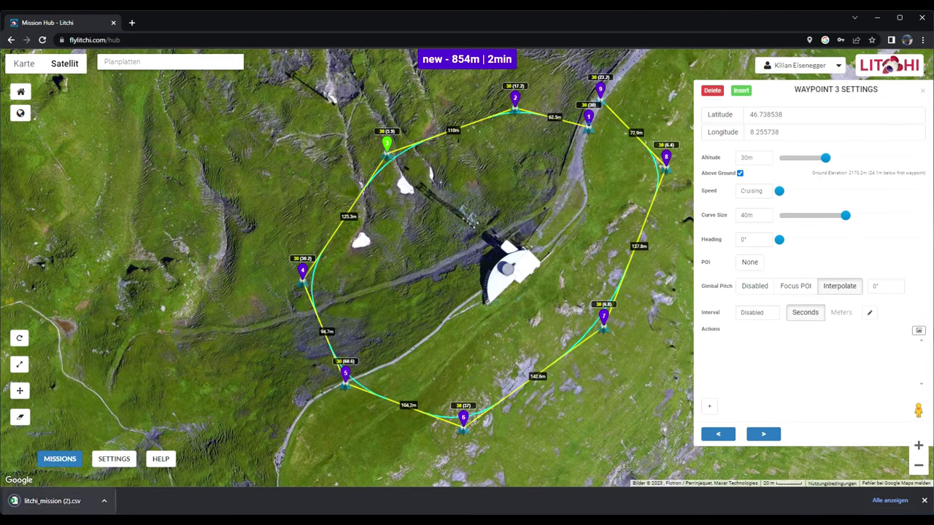
{"action": "left_click", "coordinate": [924, 501]}
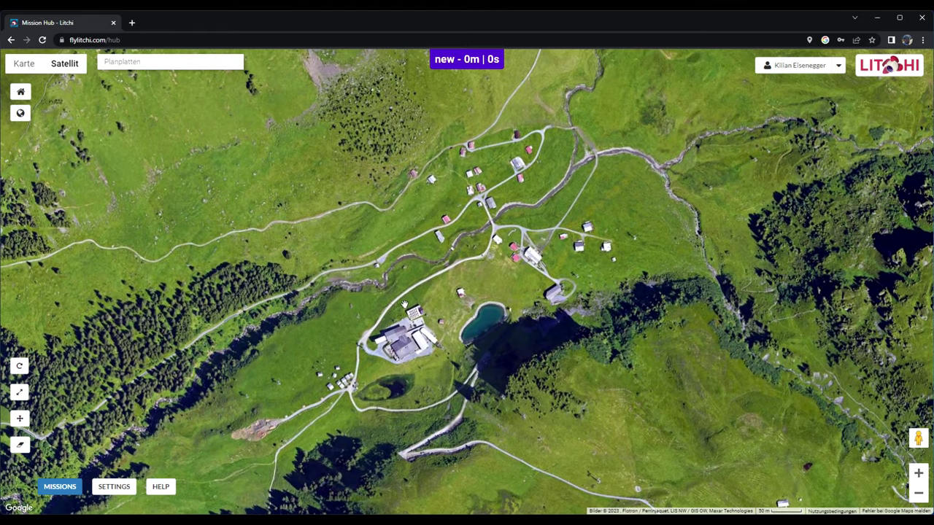
{"action": "left_click_drag", "start_coordinate": [405, 305], "coordinate": [462, 323]}
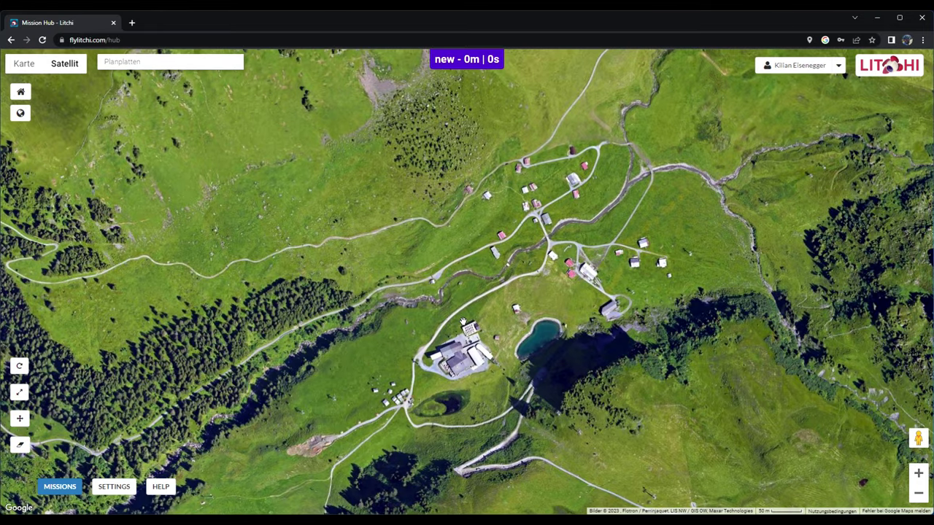
Place waypoints 1–6 from southwest of the lake, past the lake, up to the northern edge
{"action": "left_click", "coordinate": [366, 409]}
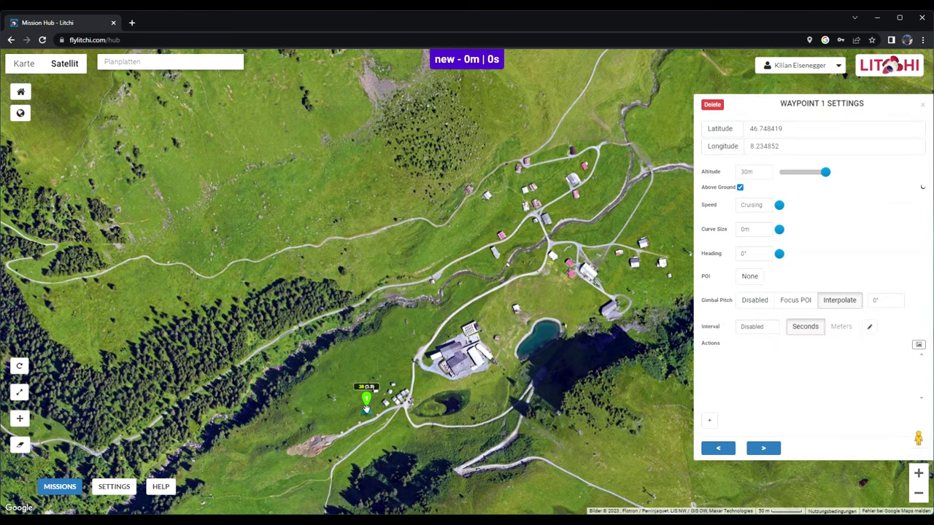
{"action": "left_click", "coordinate": [456, 437]}
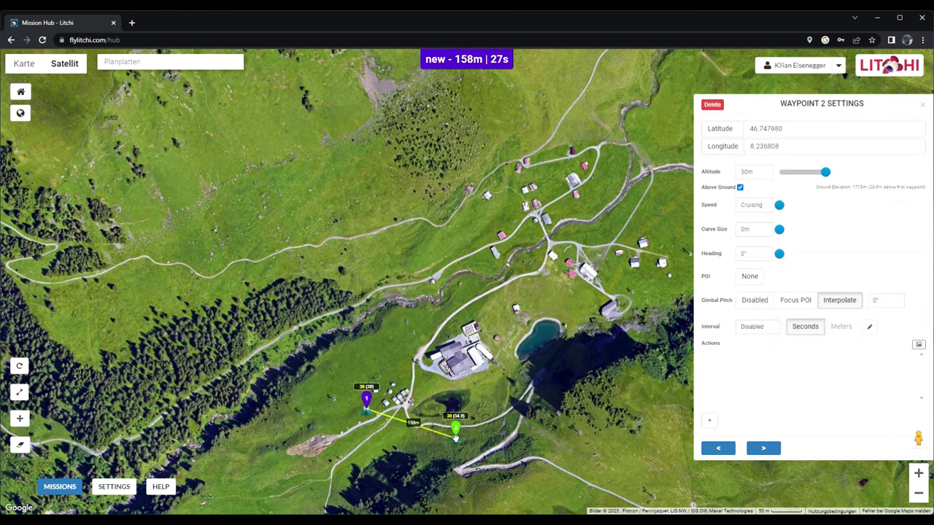
{"action": "left_click", "coordinate": [539, 368]}
{"action": "left_click", "coordinate": [639, 306]}
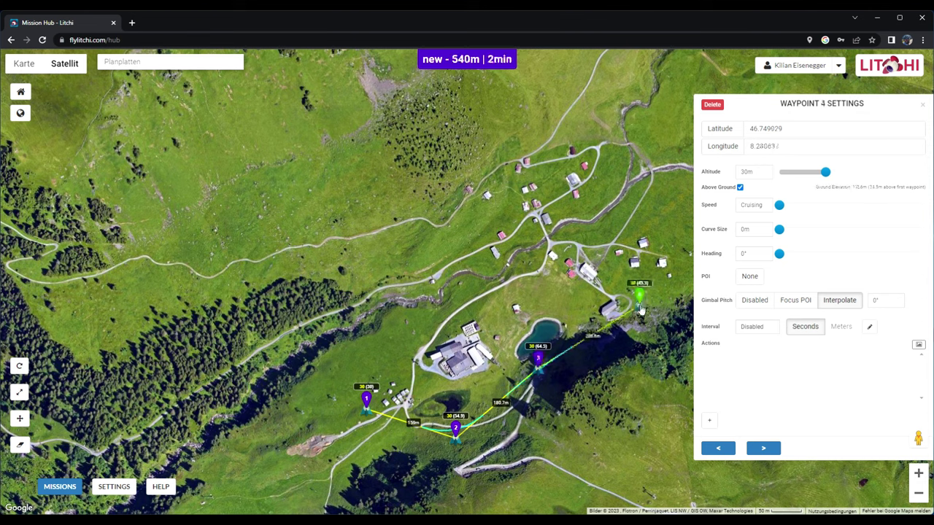
{"action": "left_click", "coordinate": [680, 237]}
{"action": "left_click", "coordinate": [614, 138]}
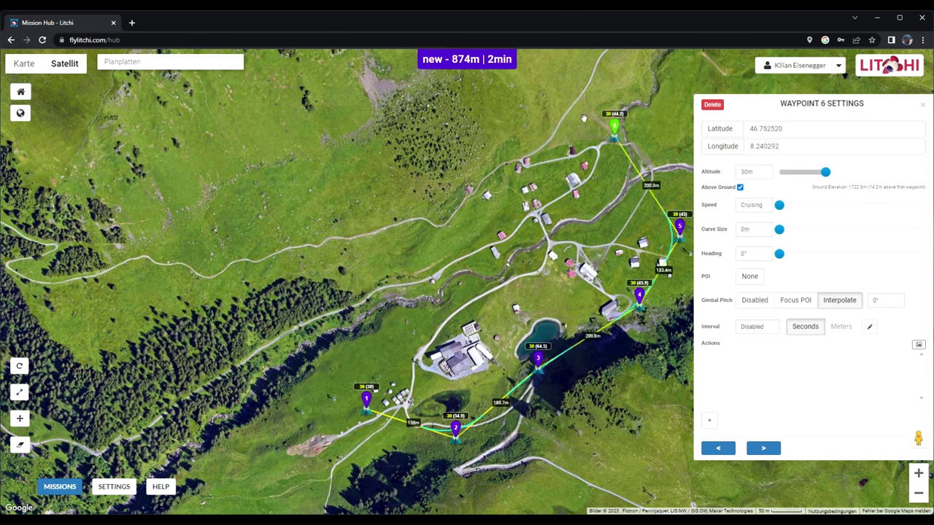
Add waypoints 7–12 westward back to the start, then shift waypoint 10 slightly up
{"action": "left_click", "coordinate": [569, 115]}
{"action": "left_click", "coordinate": [487, 136]}
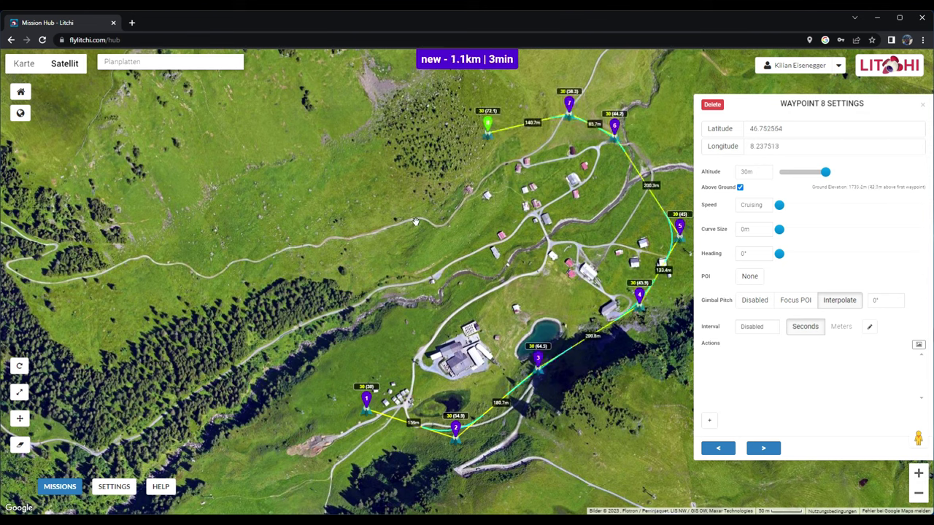
{"action": "left_click", "coordinate": [409, 231]}
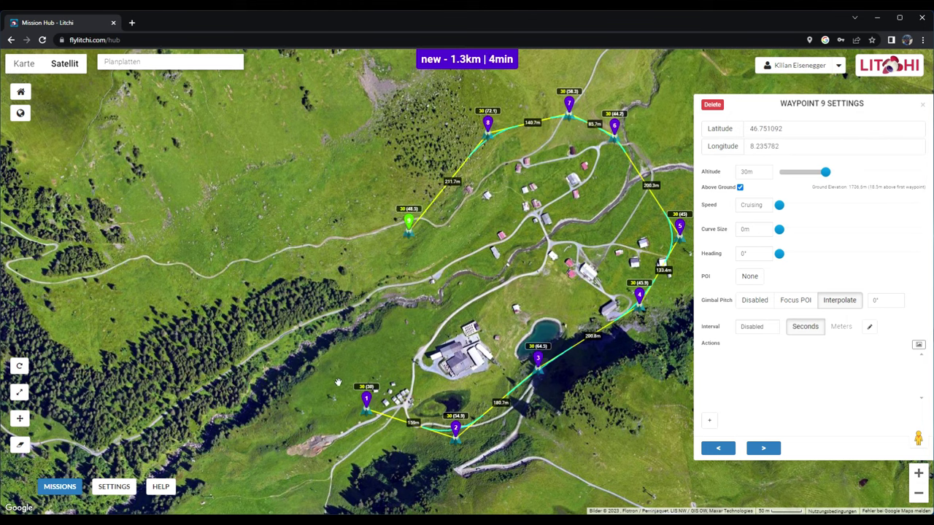
{"action": "left_click", "coordinate": [410, 325]}
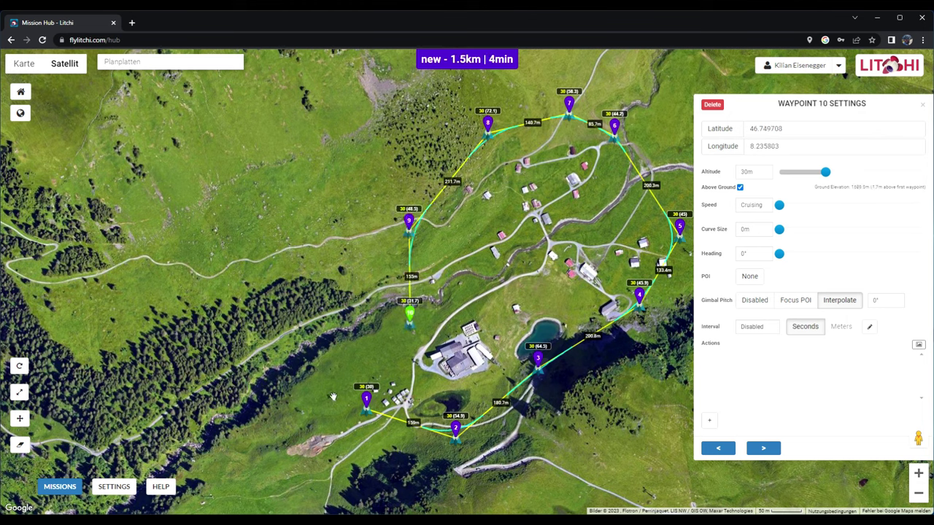
{"action": "left_click", "coordinate": [332, 397]}
{"action": "left_click", "coordinate": [353, 428]}
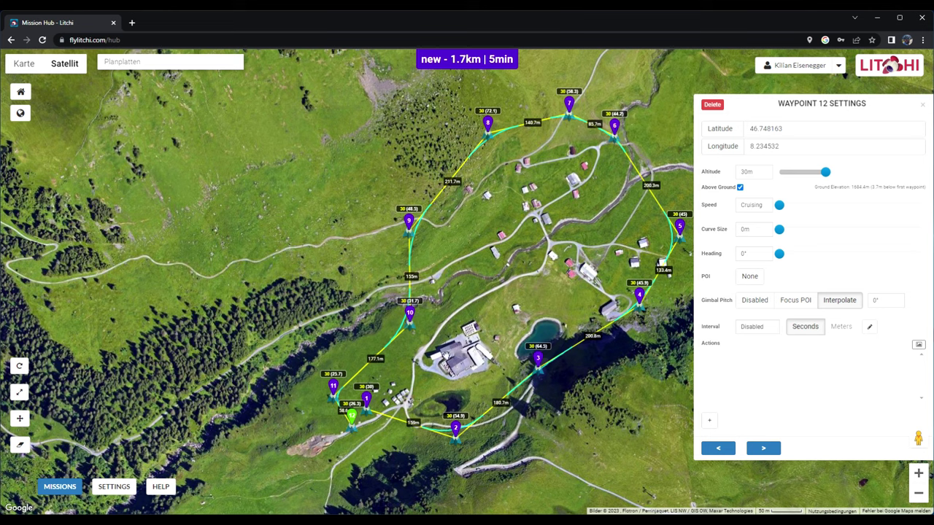
{"action": "left_click_drag", "start_coordinate": [411, 318], "coordinate": [413, 313]}
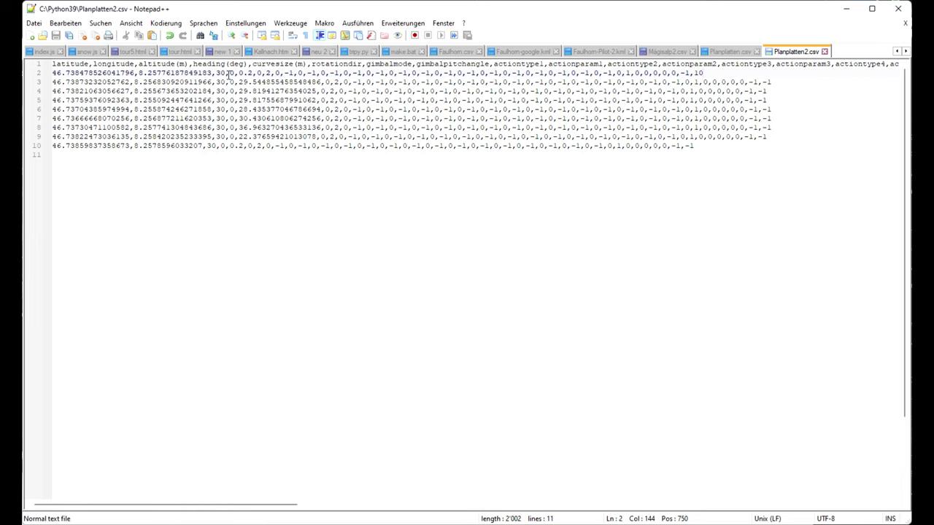
{"action": "double_click", "coordinate": [221, 74]}
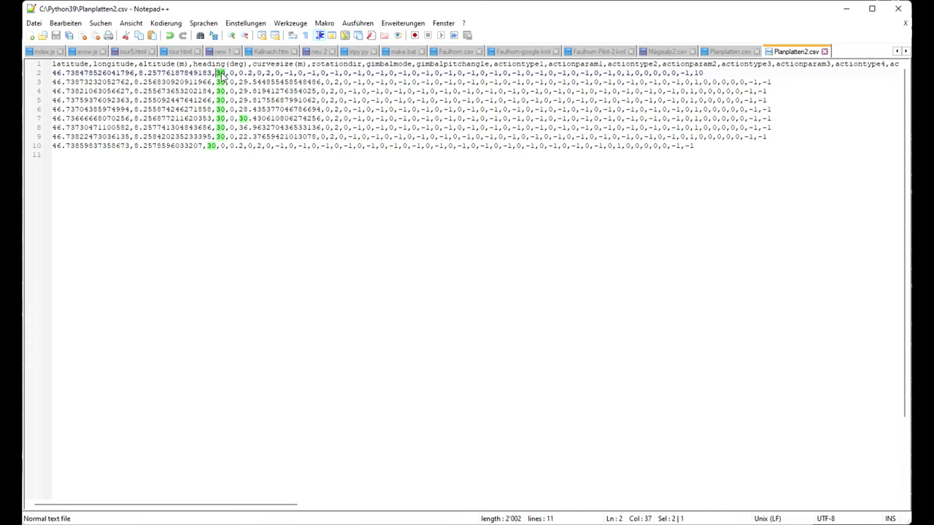
{"action": "double_click", "coordinate": [699, 73]}
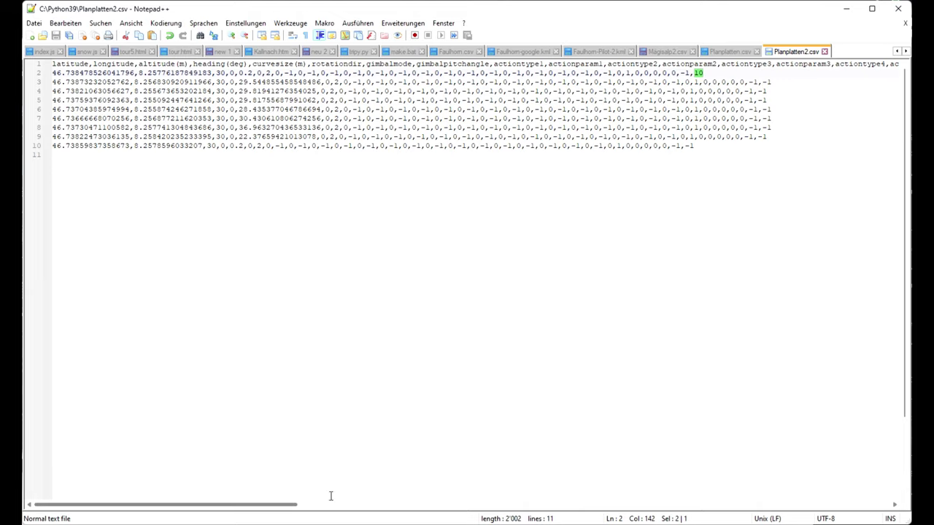
{"action": "left_click_drag", "start_coordinate": [268, 505], "coordinate": [909, 490]}
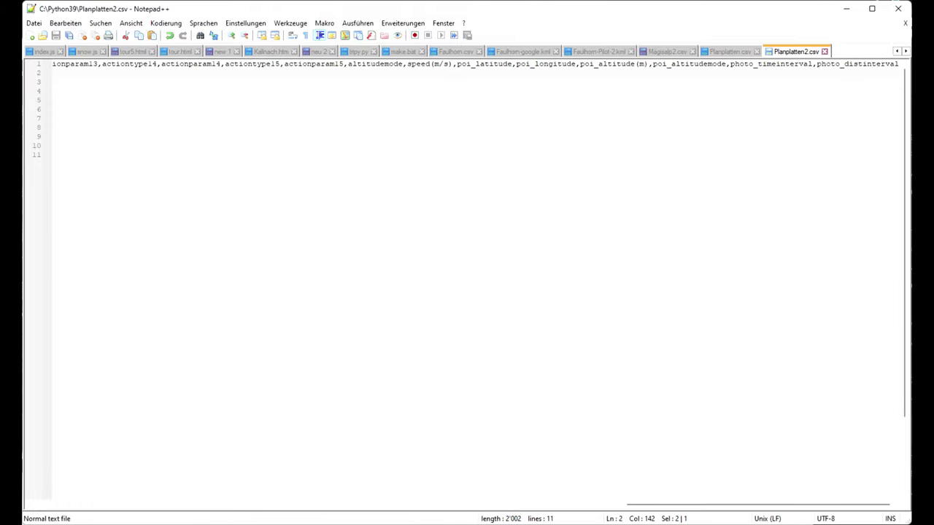
Scroll Planplatten2.csv back left, re-highlight the 30 m altitudes, then switch to Command Prompt
{"action": "left_click_drag", "start_coordinate": [732, 507], "coordinate": [99, 499]}
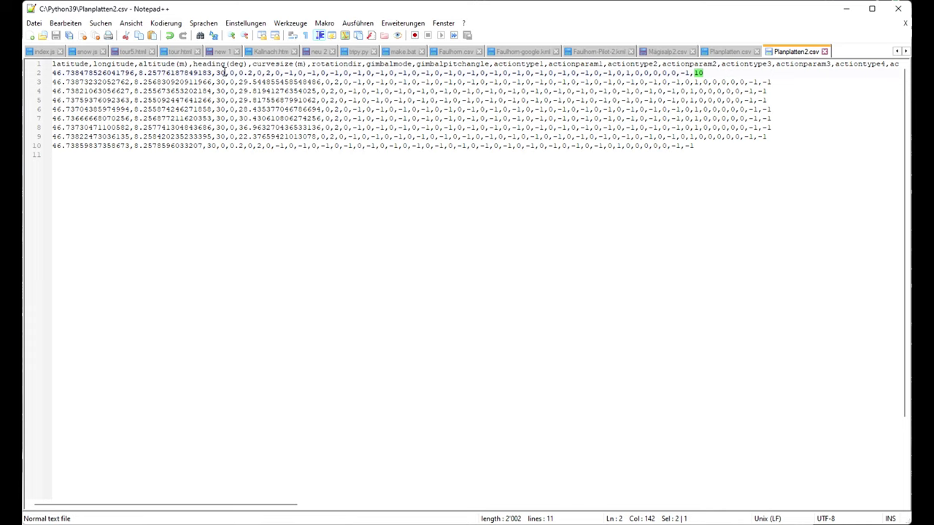
{"action": "double_click", "coordinate": [222, 73]}
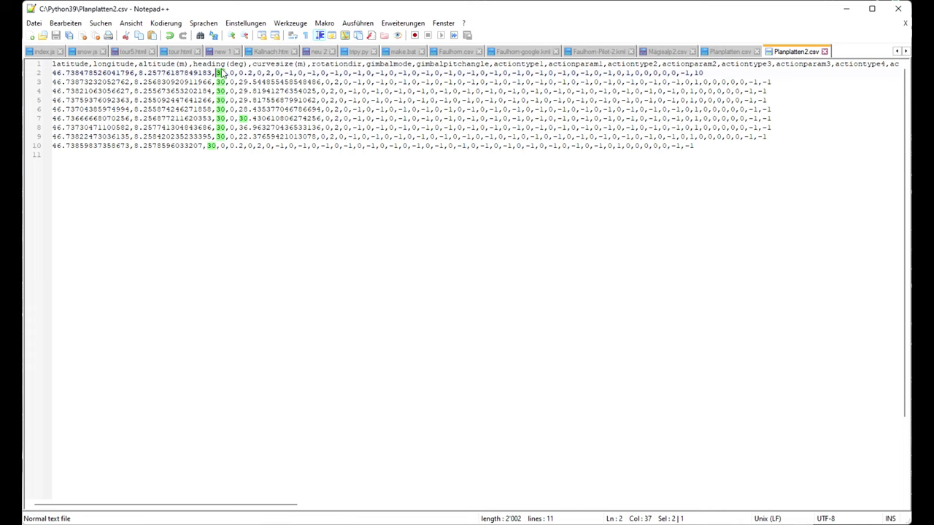
{"action": "left_click", "coordinate": [708, 73]}
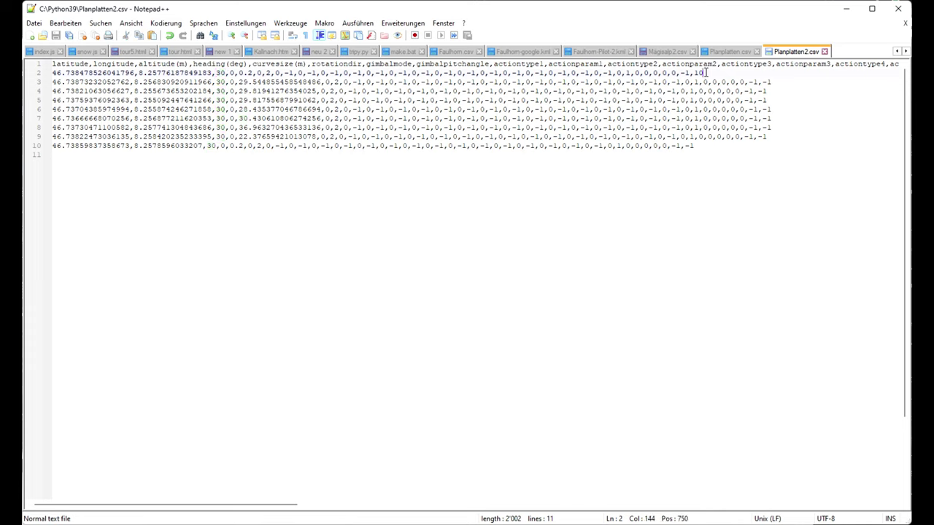
{"action": "left_click", "coordinate": [697, 73]}
{"action": "key", "text": "alt+Tab"}
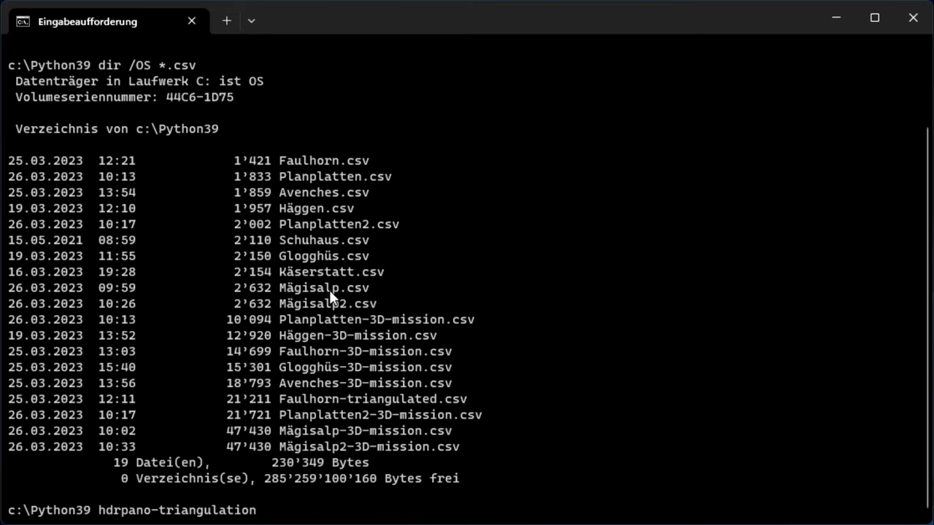
Run hdrpano-triangulation on Mägisalp2.csv, producing Google KML, Pilot-2 KML and 3D-mission CSV files
{"action": "type", "text": "Mägisalp2.csv"}
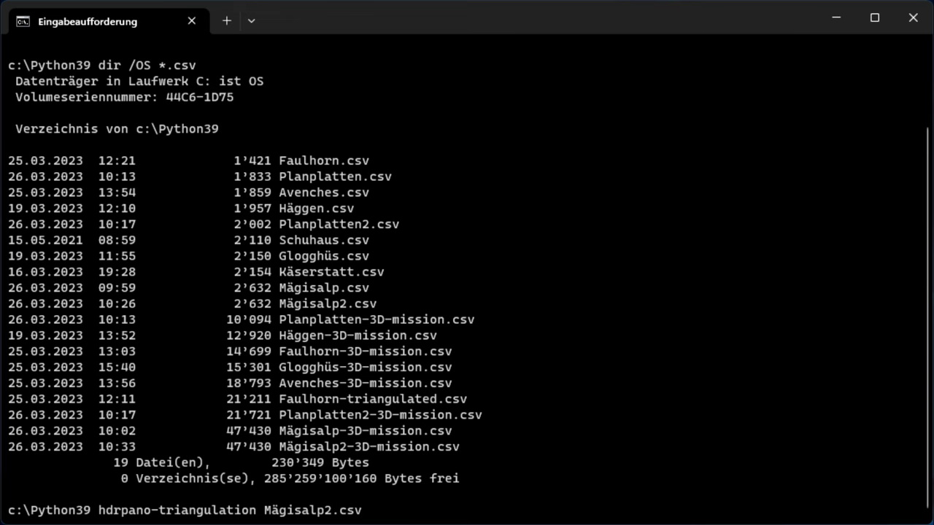
{"action": "key", "text": "Return"}
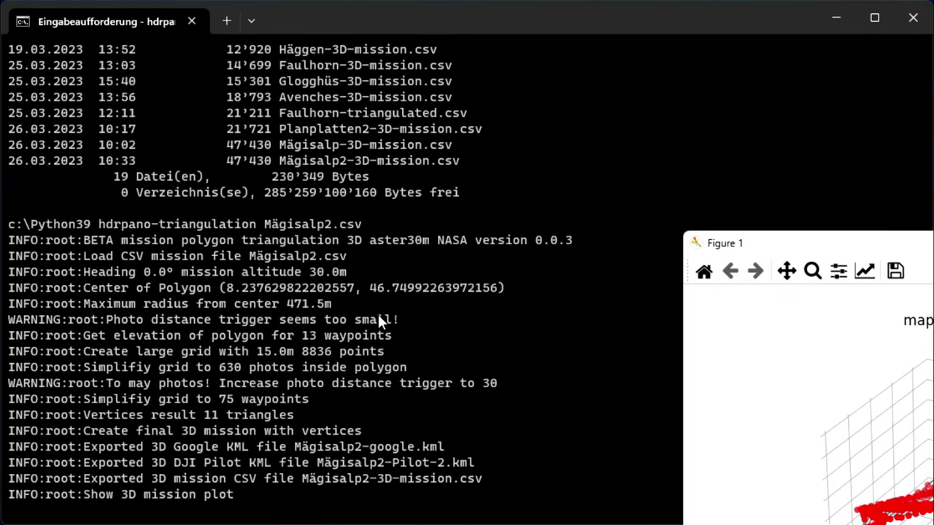
Close the Figure 1 preview and rotate the map creator 3D plot of Mägisalp2
{"action": "left_click", "coordinate": [929, 243]}
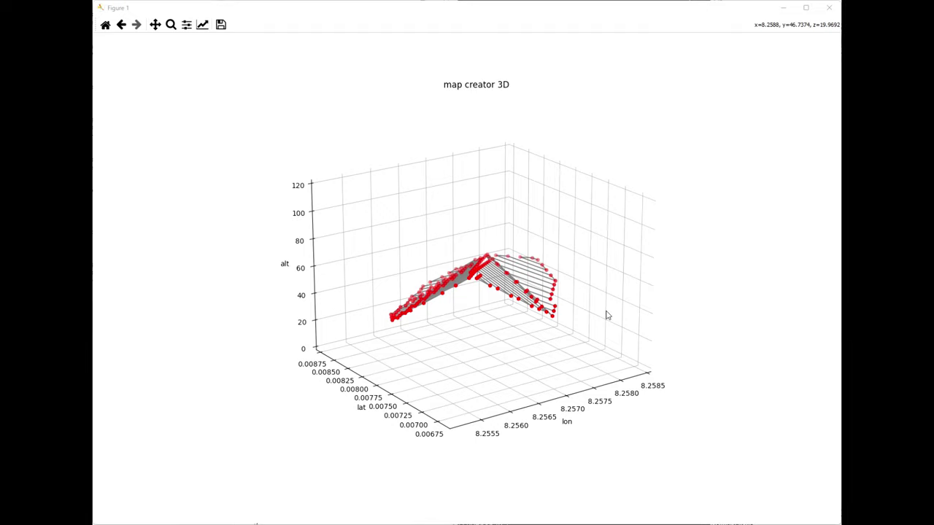
{"action": "left_click_drag", "start_coordinate": [606, 313], "coordinate": [636, 275]}
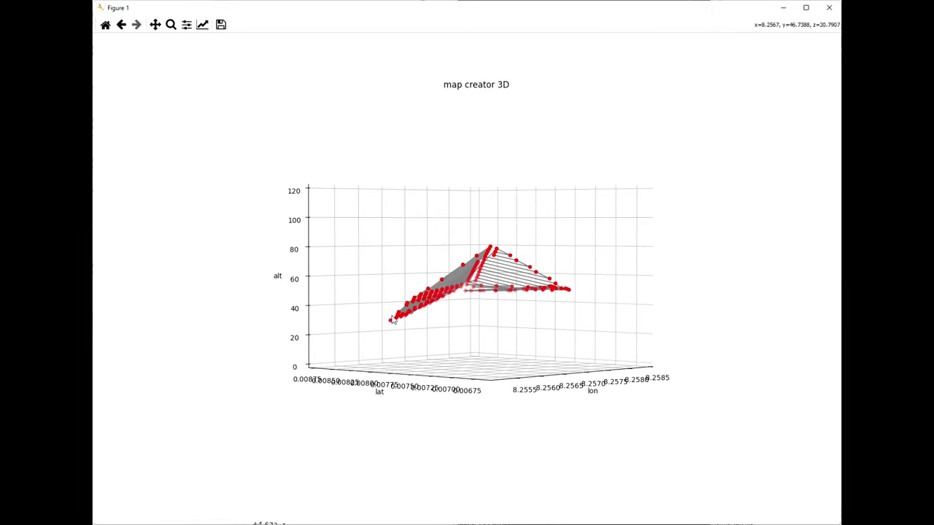
Orbit the Mägisalp2 3D plot to low side angles showing waypoint altitudes up to about 80 m
{"action": "mouse_move", "coordinate": [607, 303]}
{"action": "left_mouse_down"}
{"action": "mouse_move", "coordinate": [588, 313]}
{"action": "mouse_move", "coordinate": [611, 313]}
{"action": "left_mouse_up"}
{"action": "left_click_drag", "start_coordinate": [544, 275], "coordinate": [562, 256]}
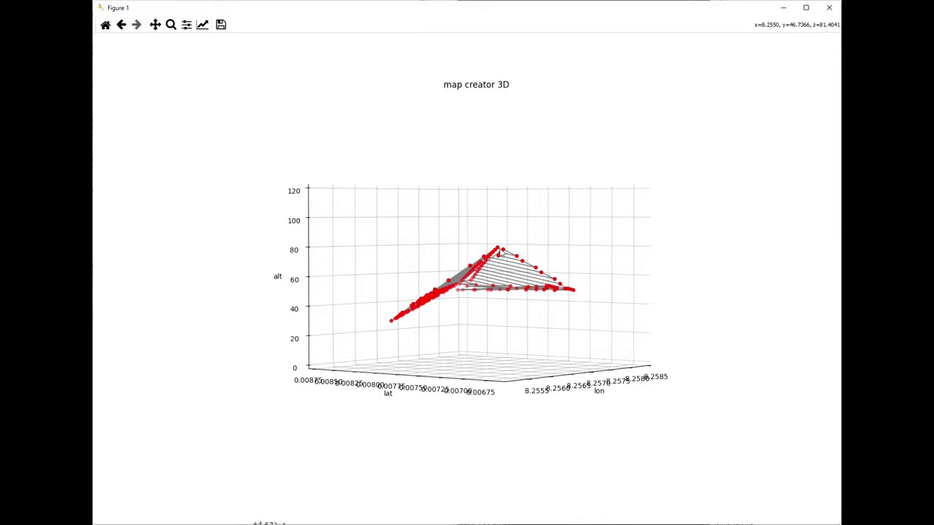
{"action": "mouse_move", "coordinate": [556, 258]}
{"action": "left_mouse_down"}
{"action": "mouse_move", "coordinate": [470, 255]}
{"action": "mouse_move", "coordinate": [508, 270]}
{"action": "mouse_move", "coordinate": [559, 262]}
{"action": "left_mouse_up"}
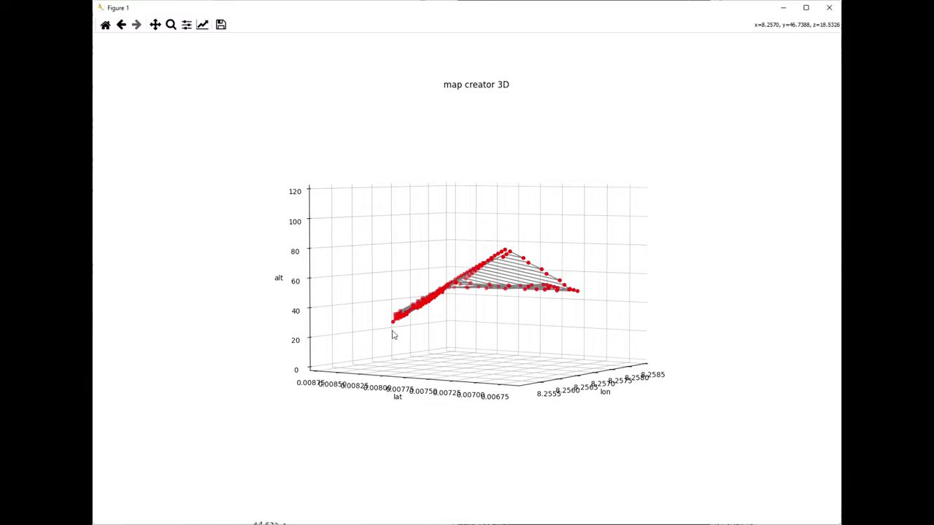
{"action": "left_click_drag", "start_coordinate": [386, 348], "coordinate": [578, 357]}
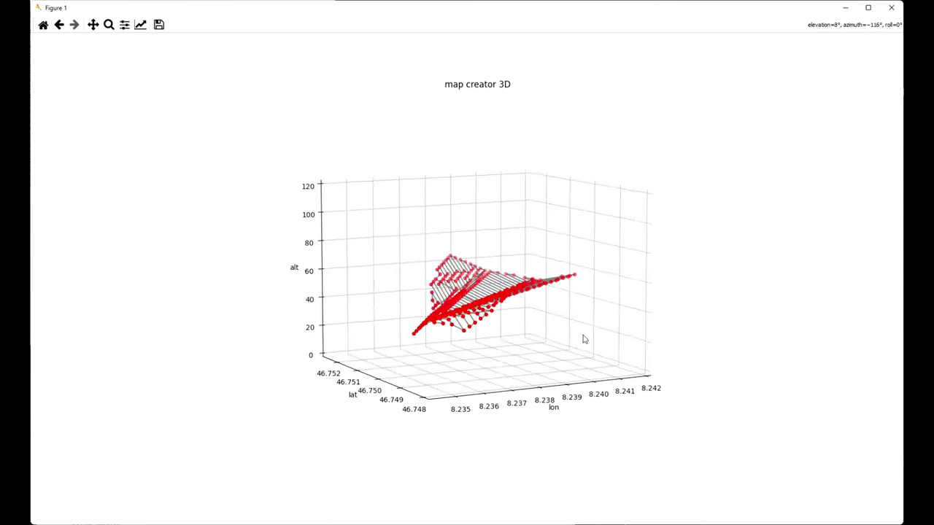
Rotate the second mission's 3D plot to a side view to check its altitude spread
{"action": "left_click_drag", "start_coordinate": [582, 338], "coordinate": [643, 309]}
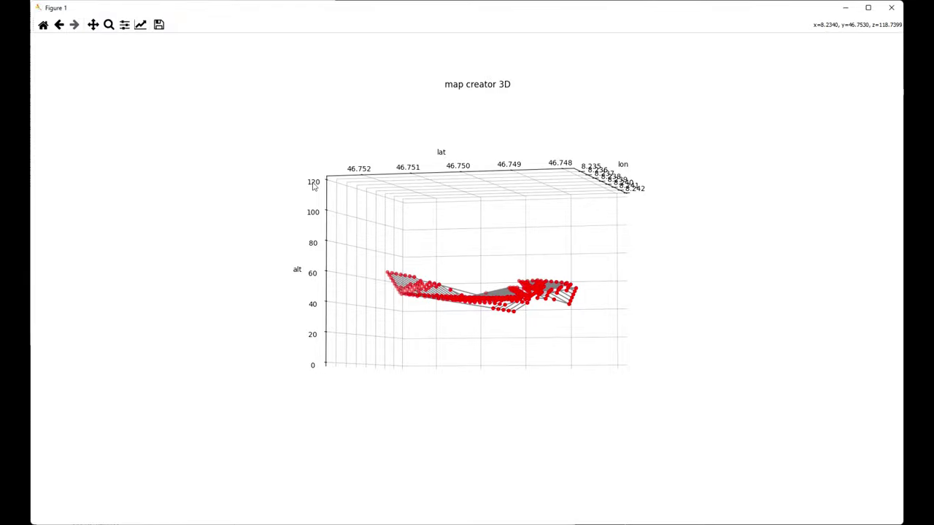
{"action": "mouse_move", "coordinate": [591, 297]}
{"action": "left_mouse_down"}
{"action": "mouse_move", "coordinate": [519, 312]}
{"action": "mouse_move", "coordinate": [550, 312]}
{"action": "mouse_move", "coordinate": [549, 277]}
{"action": "mouse_move", "coordinate": [454, 291]}
{"action": "mouse_move", "coordinate": [577, 331]}
{"action": "mouse_move", "coordinate": [594, 315]}
{"action": "mouse_move", "coordinate": [591, 289]}
{"action": "left_mouse_up"}
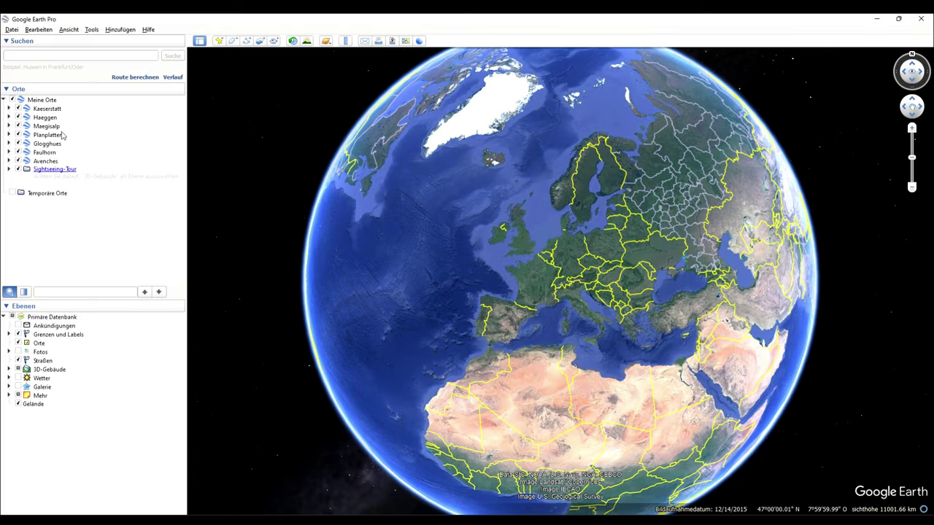
Select the mission folder under Meine Orte and fly to its 3D flight-path walls
{"action": "left_click", "coordinate": [47, 110]}
{"action": "double_click", "coordinate": [47, 111]}
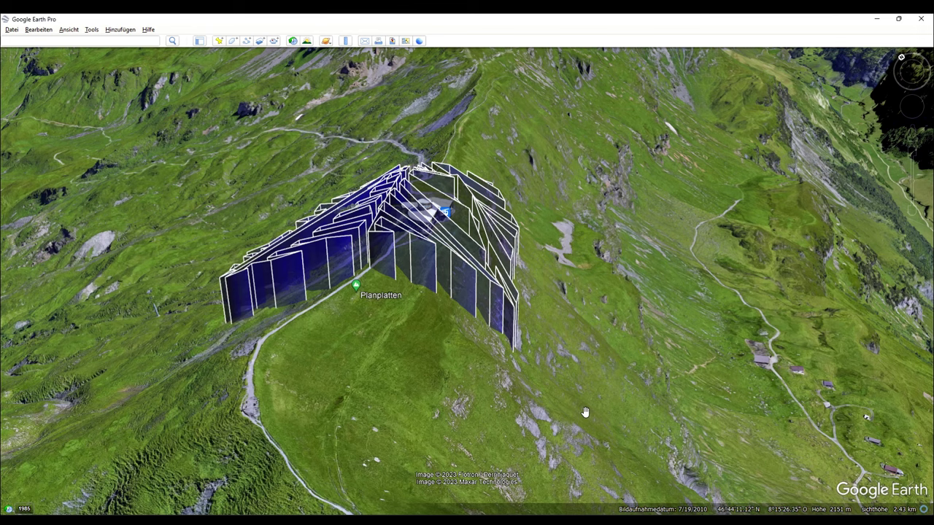
Pan around the Planplatten mission walls to inspect them against the terrain
{"action": "left_click_drag", "start_coordinate": [451, 362], "coordinate": [588, 417]}
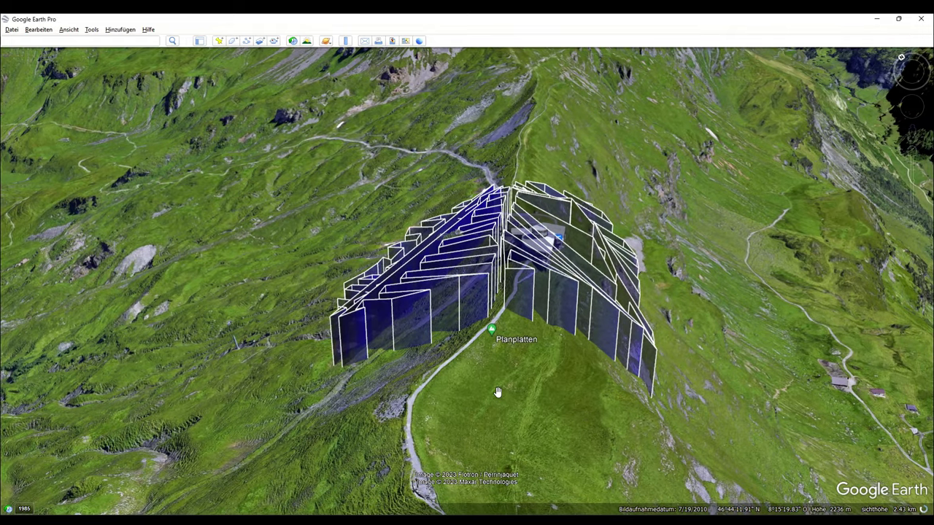
{"action": "left_click_drag", "start_coordinate": [501, 388], "coordinate": [492, 429]}
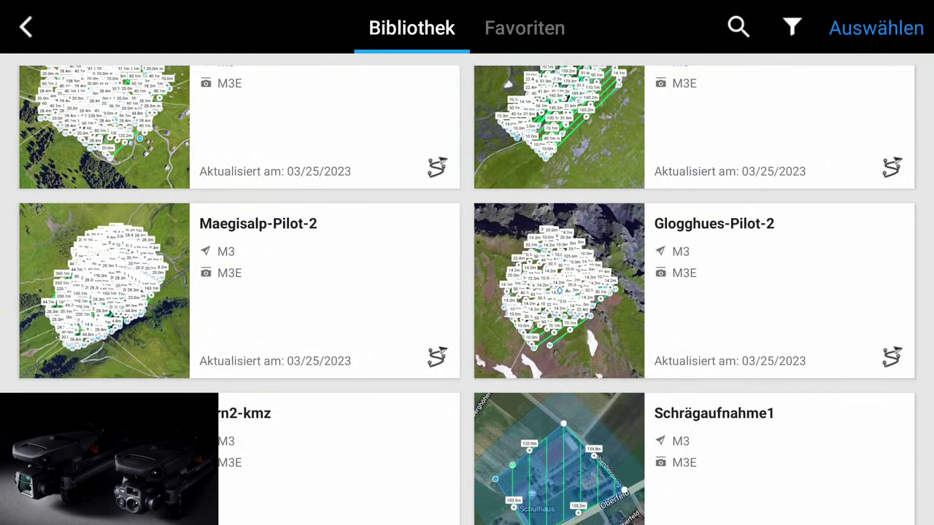
Open the Glogghues-Pilot-2 mission and enter PinPoint editing mode
{"action": "left_click", "coordinate": [568, 279]}
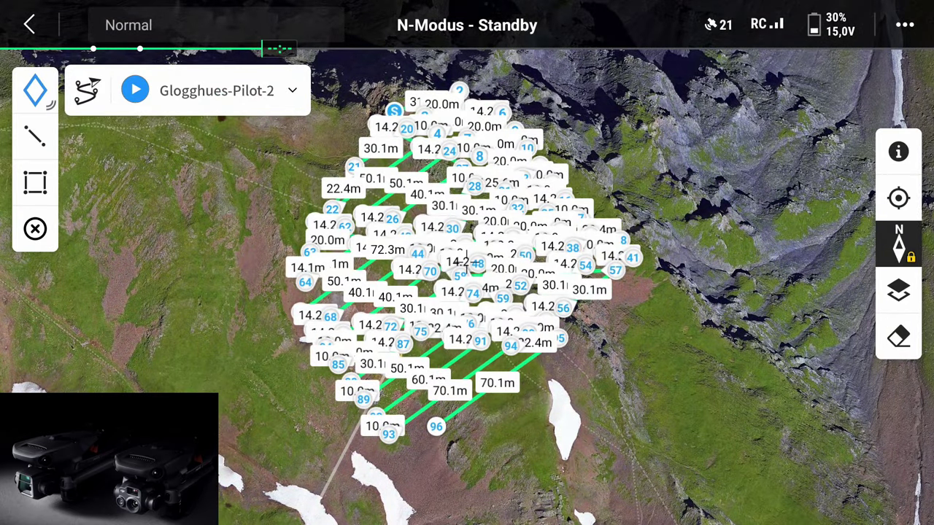
{"action": "scroll", "coordinate": [225, 242], "scroll_direction": "up", "scroll_amount": 5}
{"action": "left_click", "coordinate": [85, 91]}
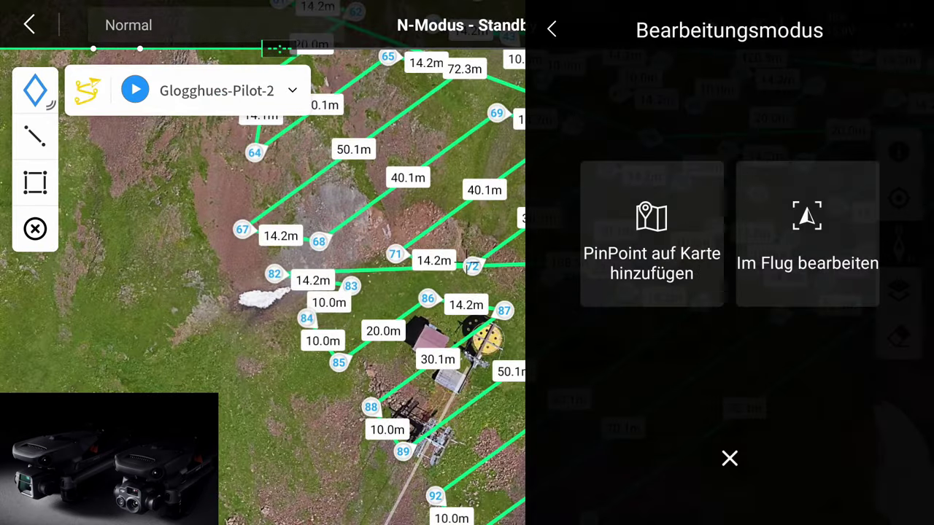
{"action": "left_click", "coordinate": [643, 227]}
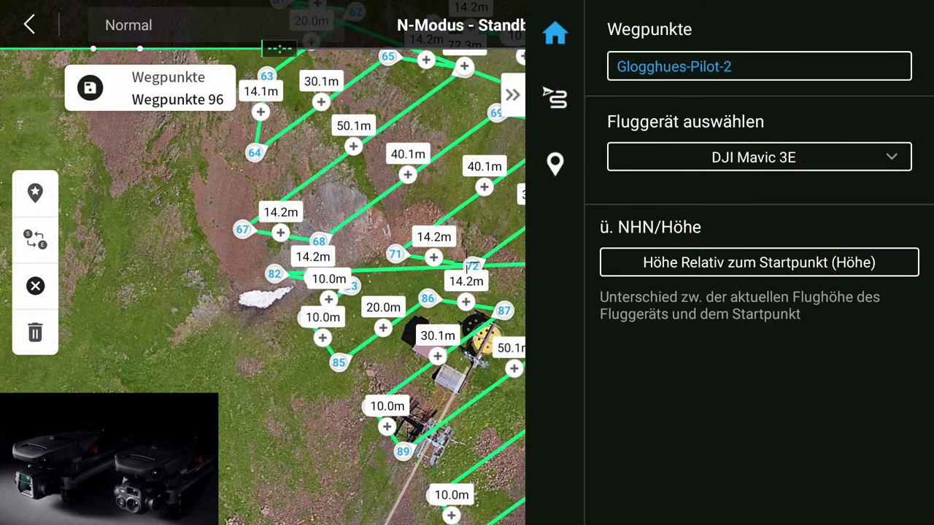
Review Glogghues route settings, keep the curved continue-through waypoint type, and check individual waypoints
{"action": "left_click", "coordinate": [555, 98]}
{"action": "left_click_drag", "start_coordinate": [625, 340], "coordinate": [625, 16]}
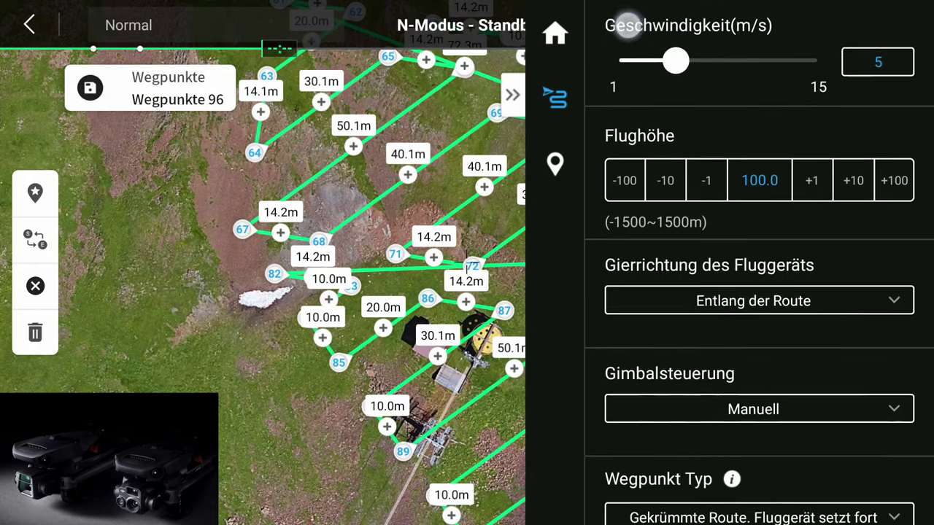
{"action": "left_click_drag", "start_coordinate": [674, 265], "coordinate": [652, 101]}
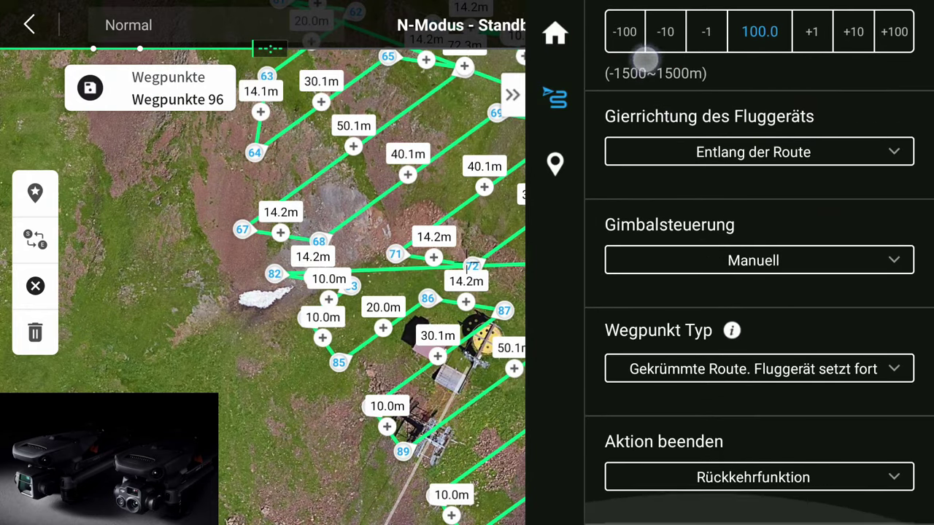
{"action": "left_click", "coordinate": [689, 370]}
{"action": "left_click", "coordinate": [745, 359]}
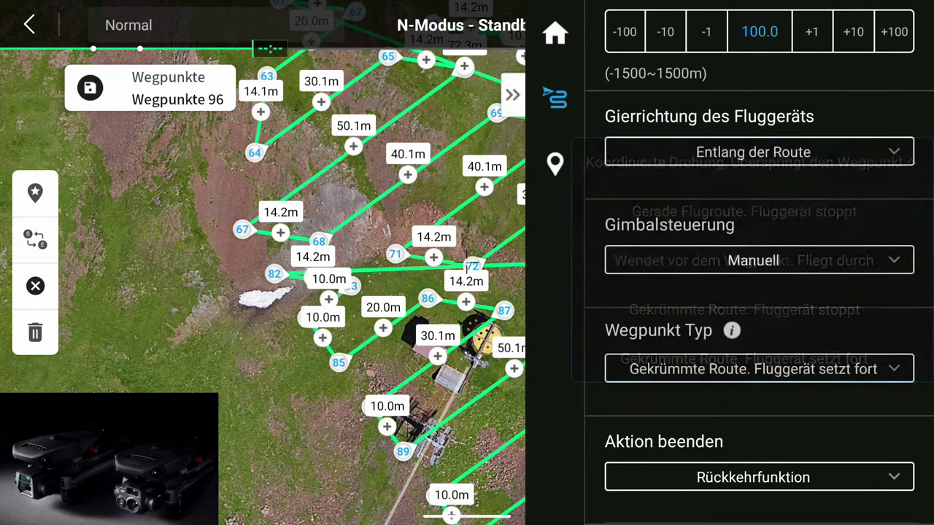
{"action": "left_click", "coordinate": [555, 164]}
{"action": "left_click", "coordinate": [873, 22]}
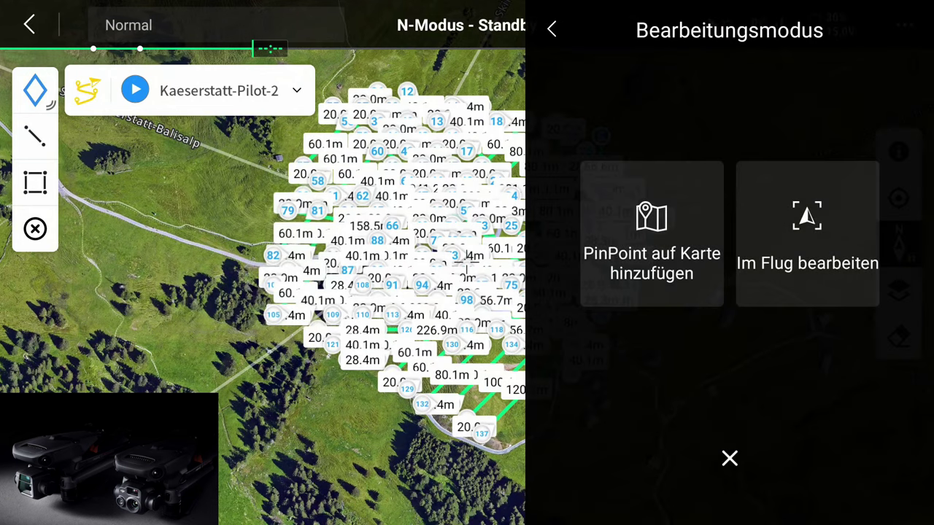
Edit the Kaeserstatt-Pilot-2 mission and review its route settings and waypoint 140's actions
{"action": "left_click", "coordinate": [730, 455]}
{"action": "left_click", "coordinate": [555, 97]}
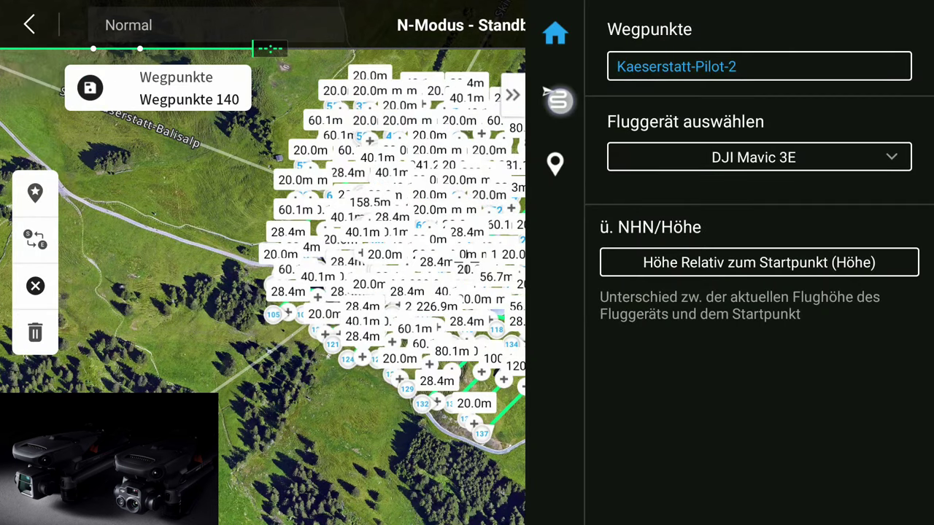
{"action": "left_click_drag", "start_coordinate": [690, 317], "coordinate": [691, 110]}
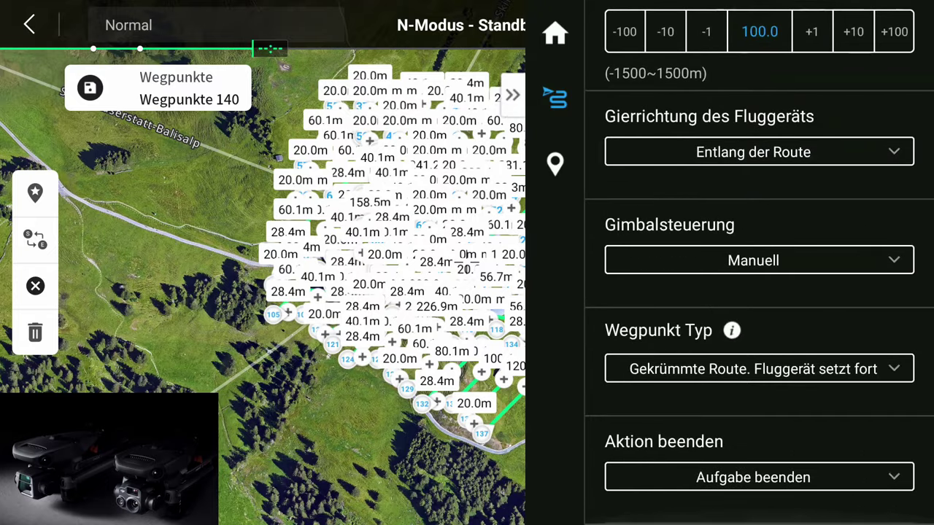
{"action": "left_click", "coordinate": [557, 164]}
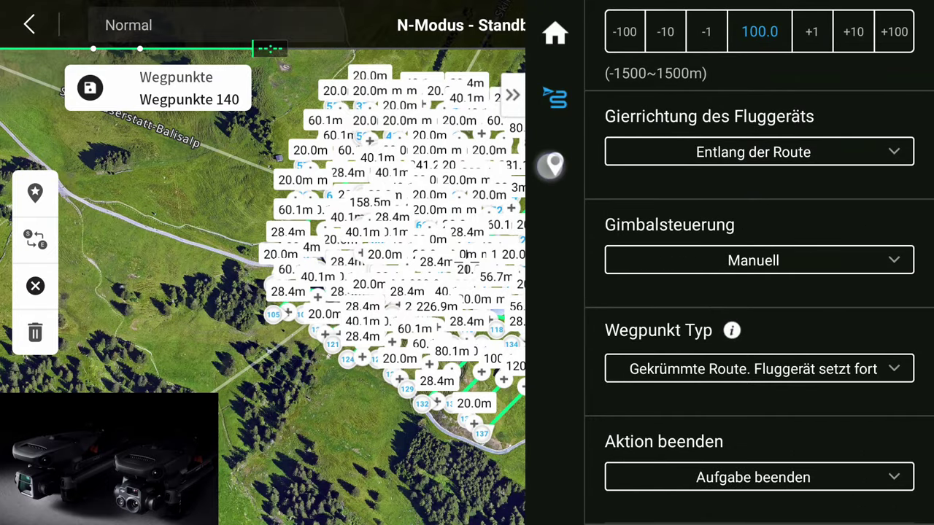
{"action": "left_click_drag", "start_coordinate": [689, 317], "coordinate": [688, 110]}
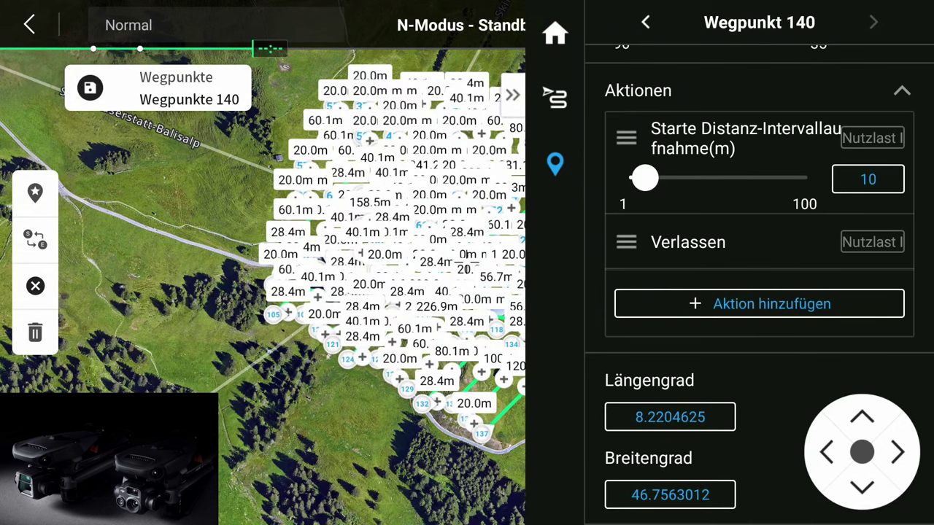
{"action": "left_click_drag", "start_coordinate": [759, 182], "coordinate": [759, 438]}
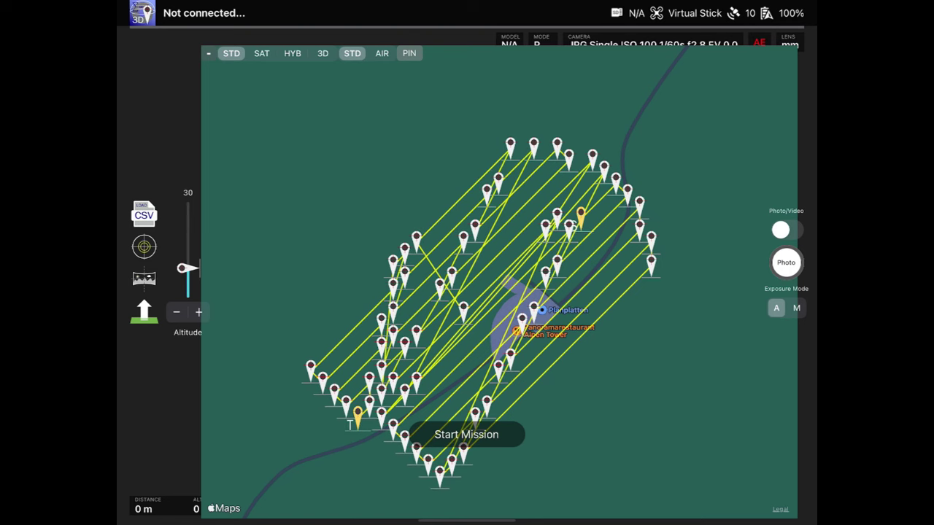
Switch the map to SAT imagery and raise the mission altitude from 30 to 47
{"action": "left_click", "coordinate": [261, 53]}
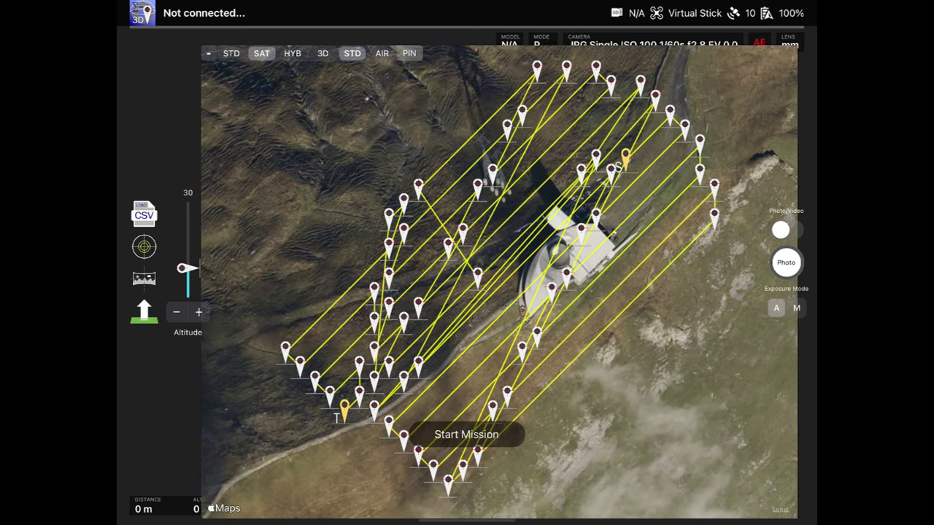
{"action": "mouse_move", "coordinate": [182, 269]}
{"action": "left_mouse_down"}
{"action": "mouse_move", "coordinate": [182, 258]}
{"action": "mouse_move", "coordinate": [182, 270]}
{"action": "left_mouse_up"}
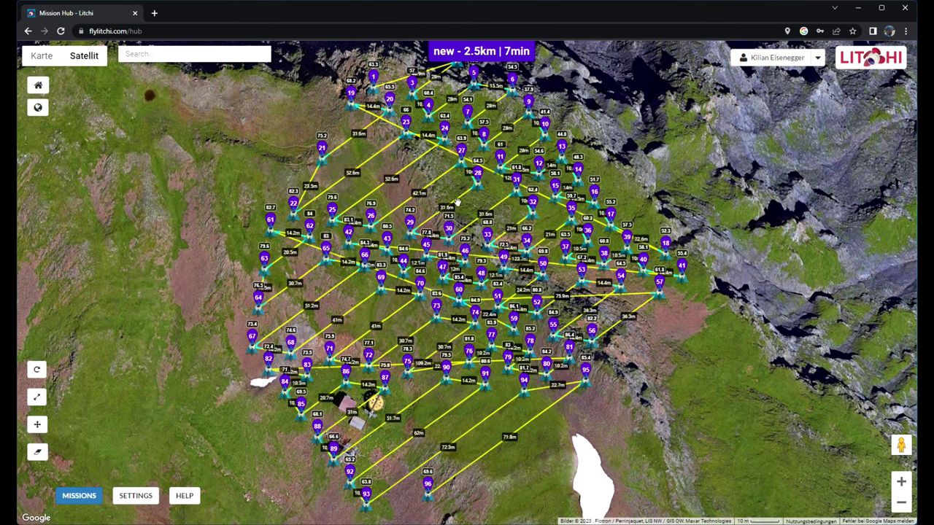
Pan the satellite map over the 2.5 km mission grid and open the MISSIONS menu
{"action": "left_click_drag", "start_coordinate": [517, 306], "coordinate": [697, 371]}
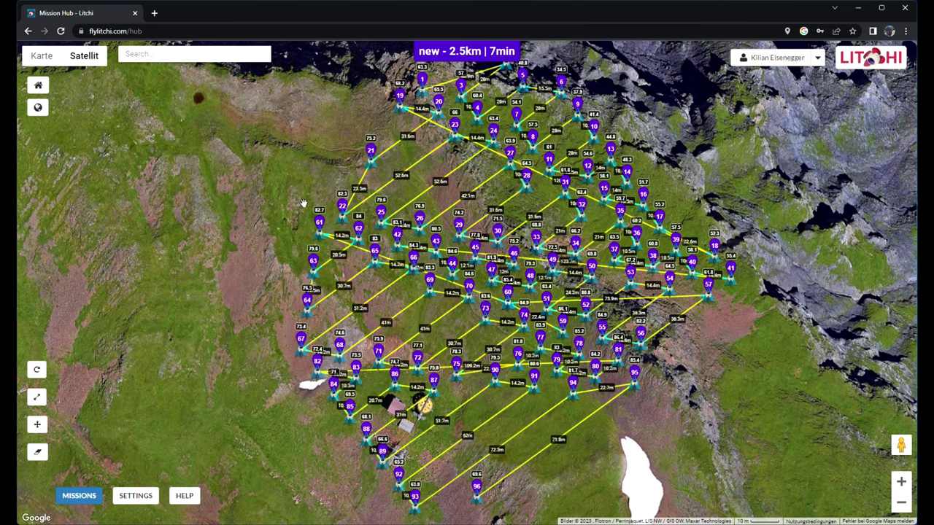
{"action": "left_click_drag", "start_coordinate": [672, 410], "coordinate": [636, 427]}
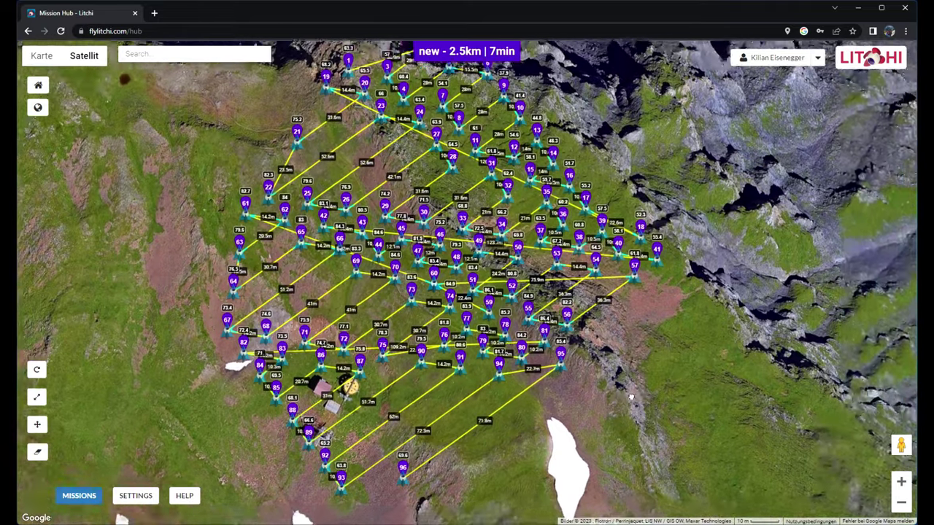
{"action": "left_click", "coordinate": [78, 495]}
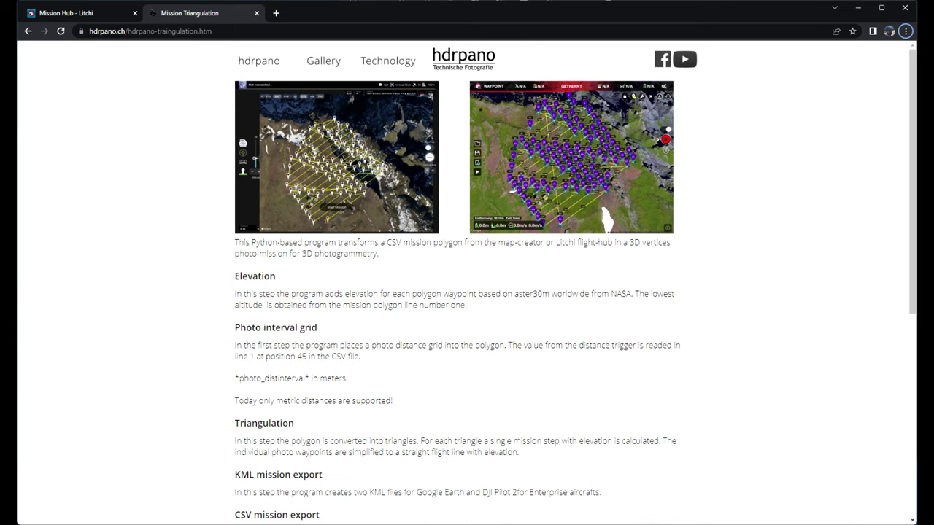
Go to Technology > Mission triangulation 3D and scroll to the Windows/macOS downloads
{"action": "mouse_move", "coordinate": [385, 65]}
{"action": "scroll", "coordinate": [771, 214], "scroll_direction": "down", "scroll_amount": 3}
{"action": "scroll", "coordinate": [771, 213], "scroll_direction": "down", "scroll_amount": 2}
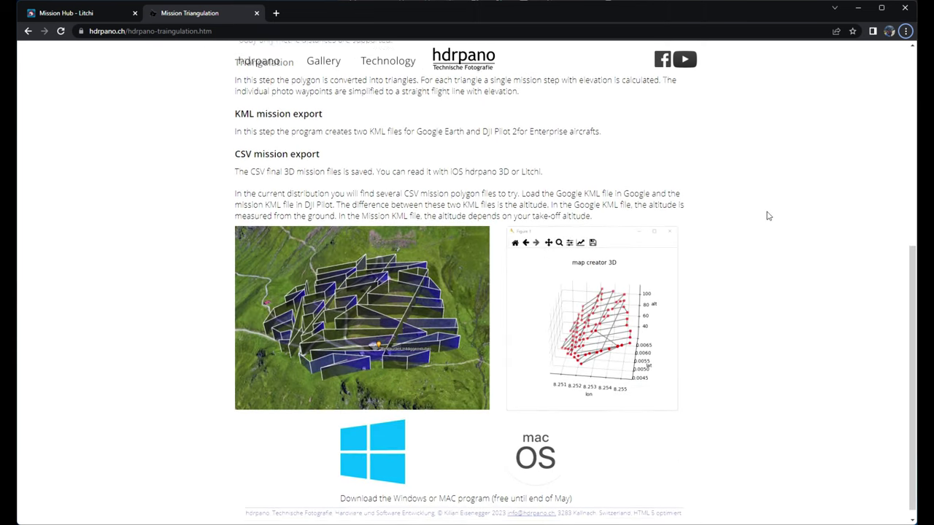